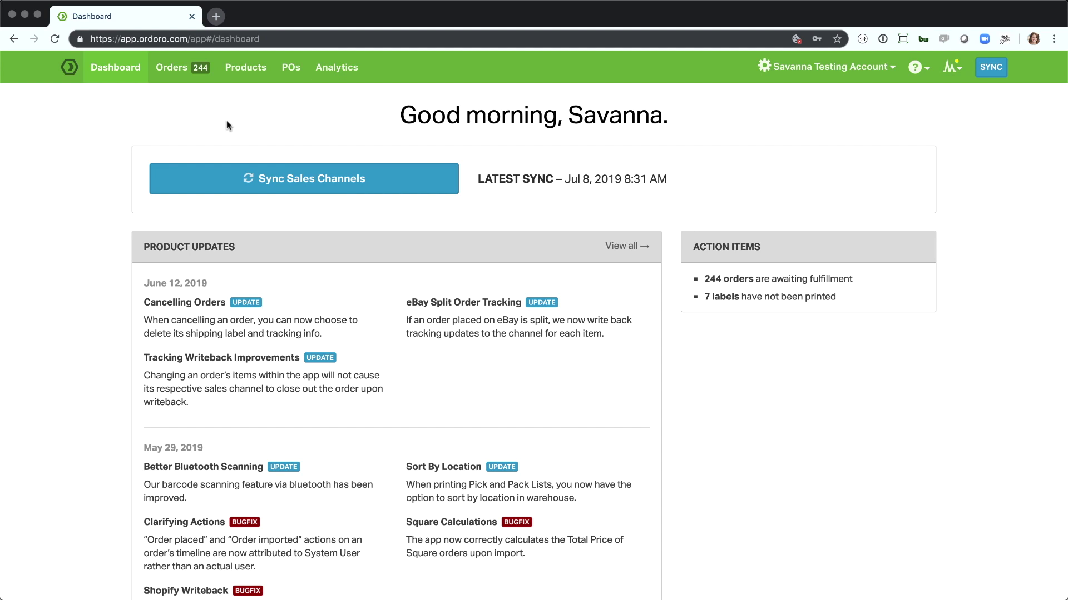
Open the Products list and look through the Status and Suppliers filter options
left_click(242, 72)
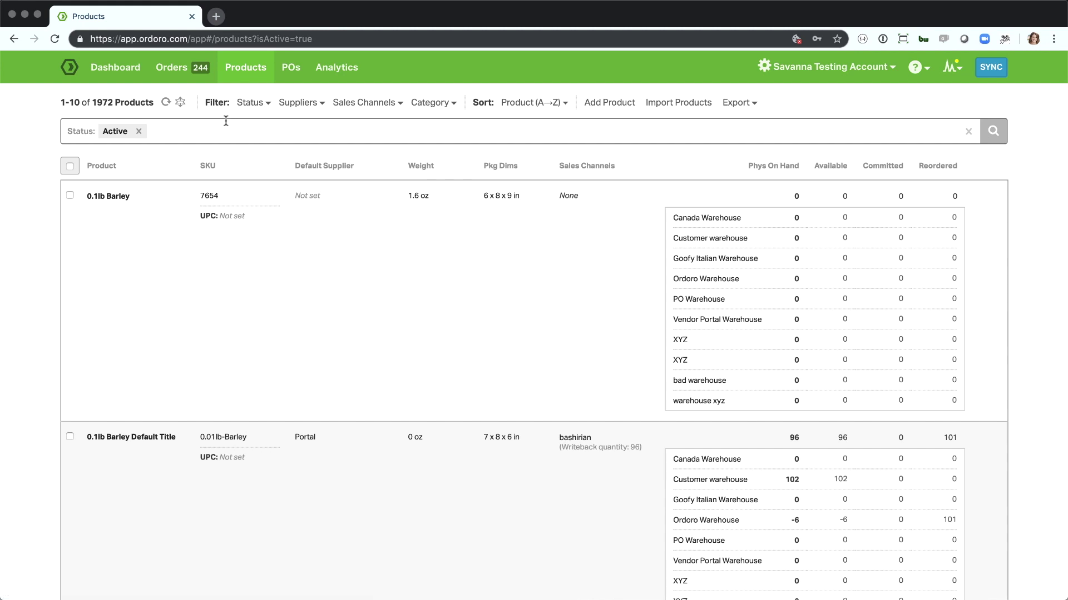
left_click(252, 103)
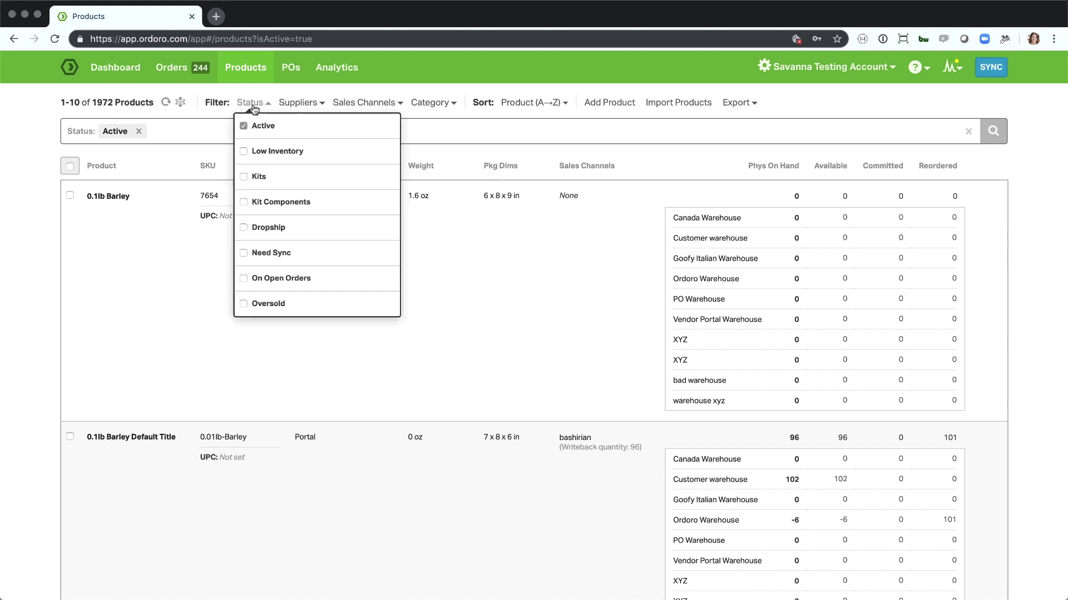
left_click(307, 100)
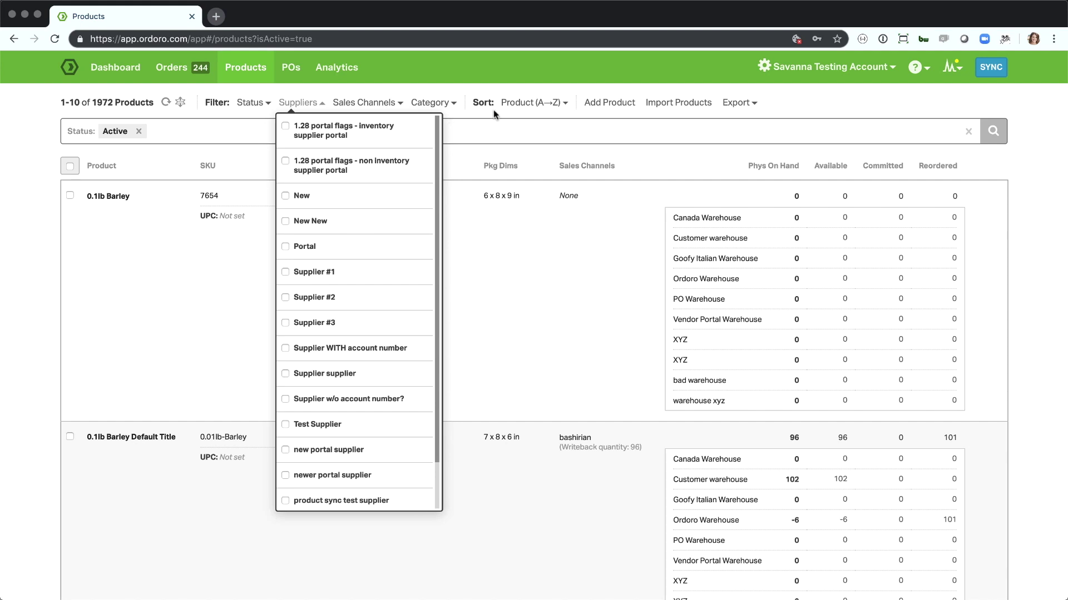
Collapse the 1972 active products into single rows, hiding per-warehouse stock breakdowns
left_click(454, 80)
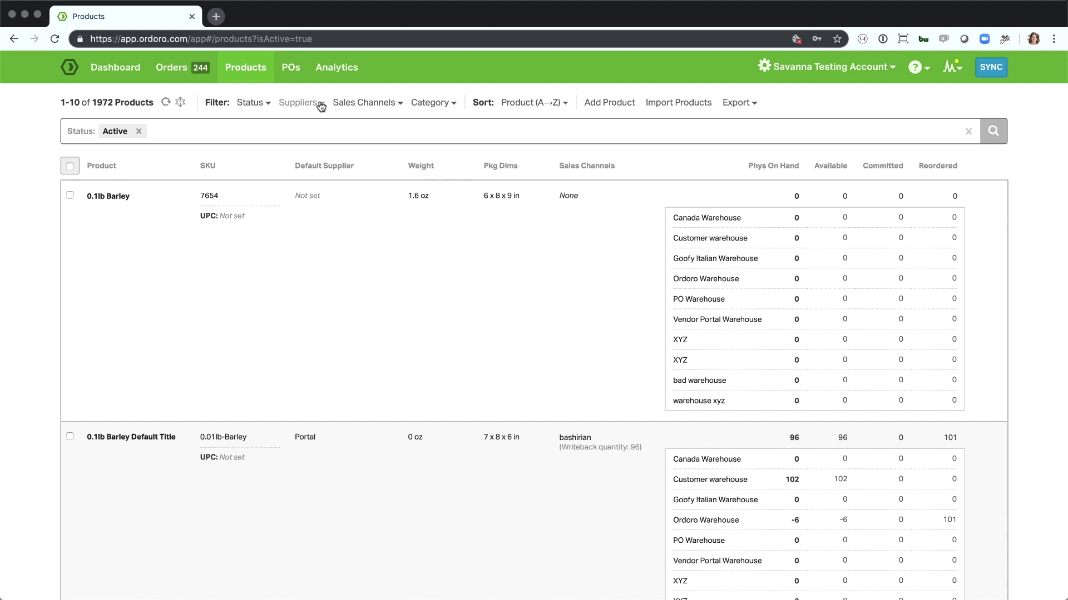
left_click(180, 101)
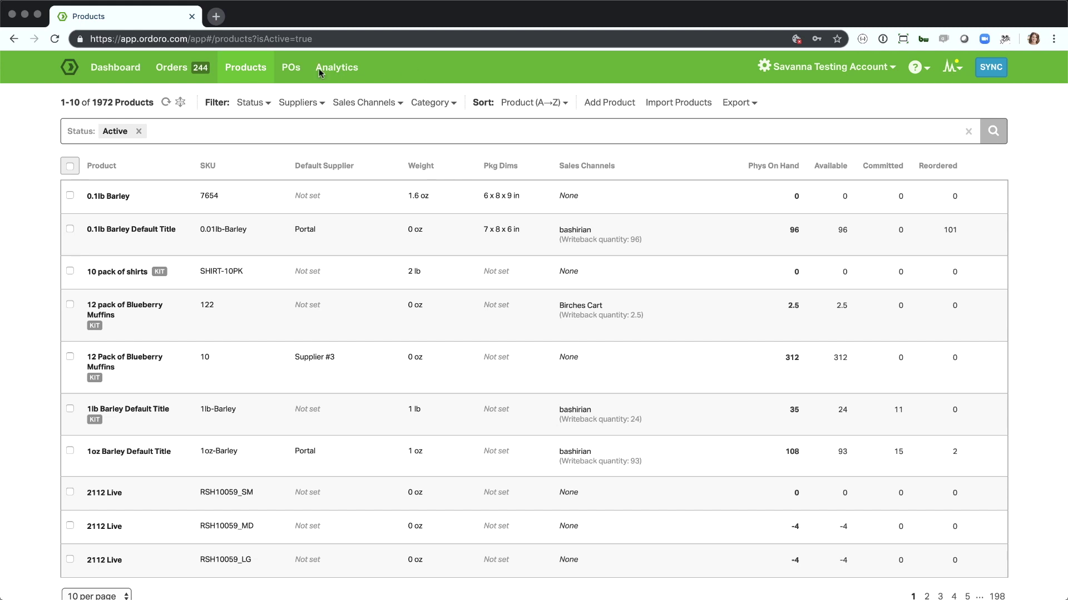
left_click(258, 103)
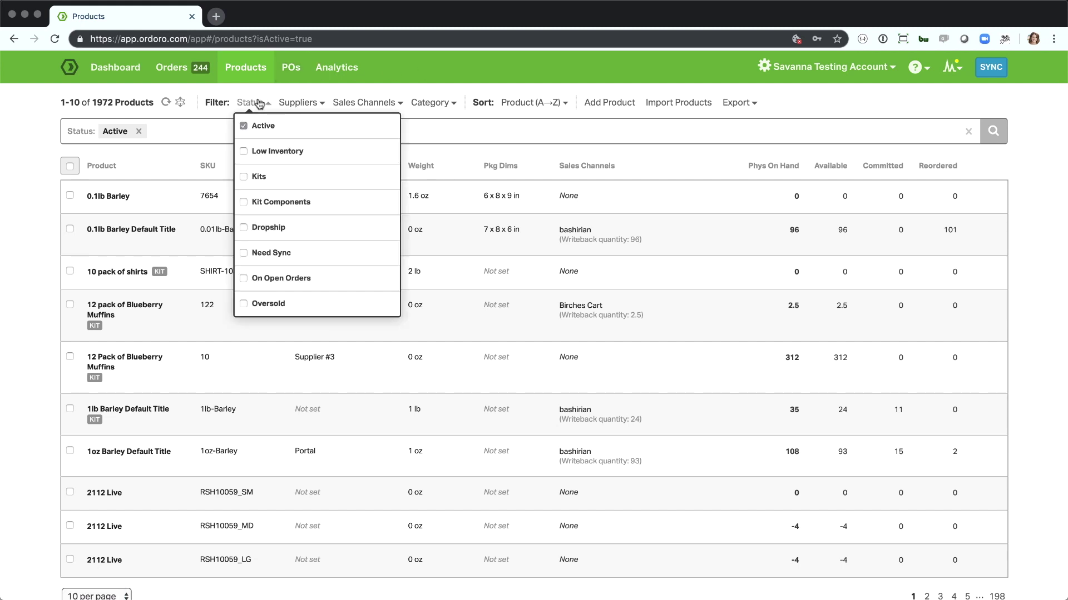
Add the Kits and On Open Orders status filters to the active products
left_click(270, 178)
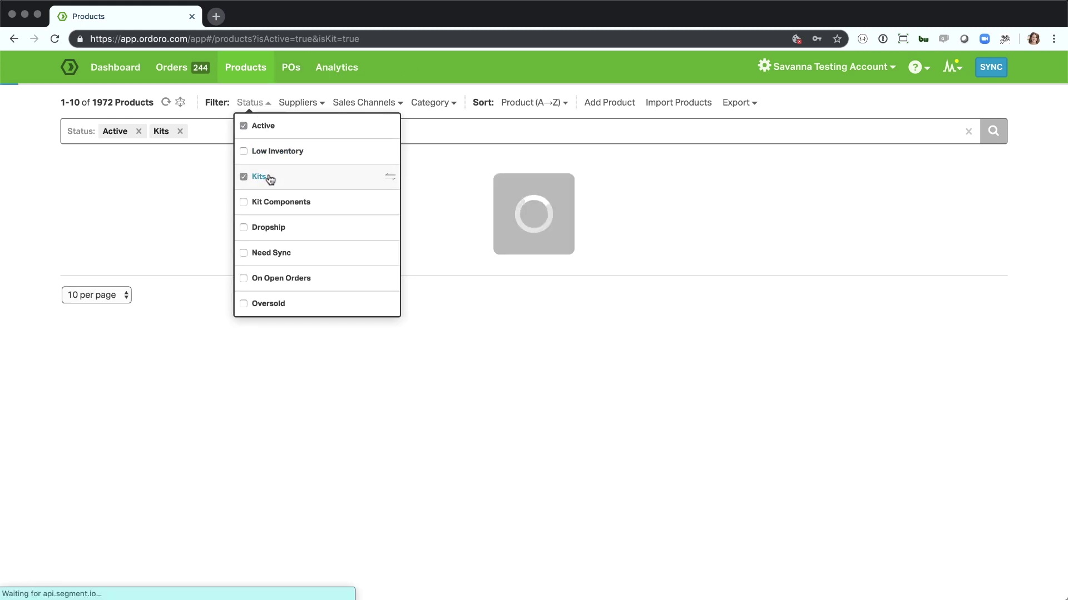
left_click(269, 280)
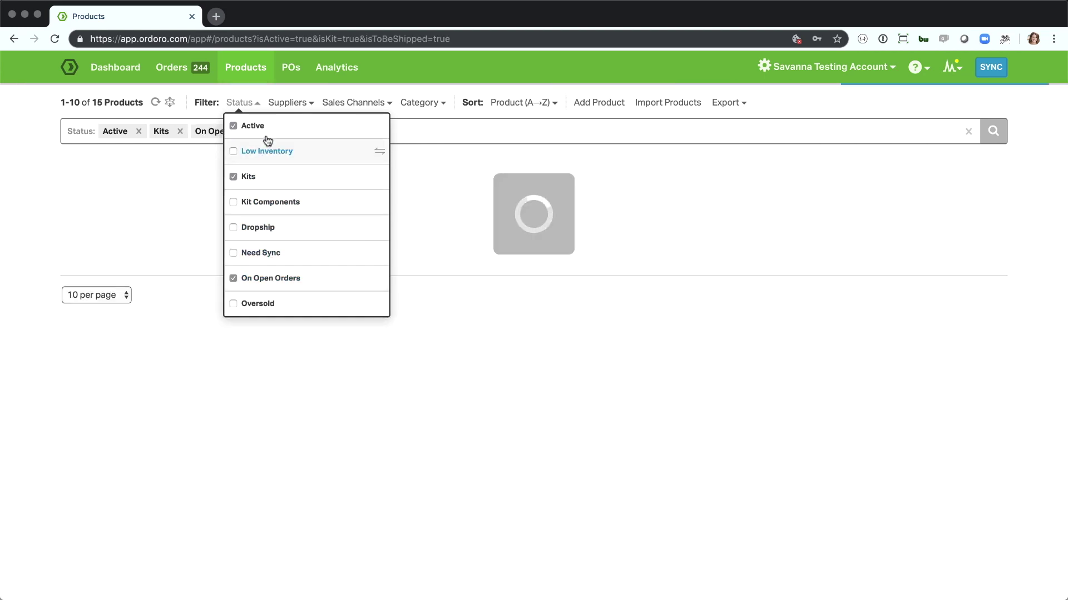
left_click(252, 410)
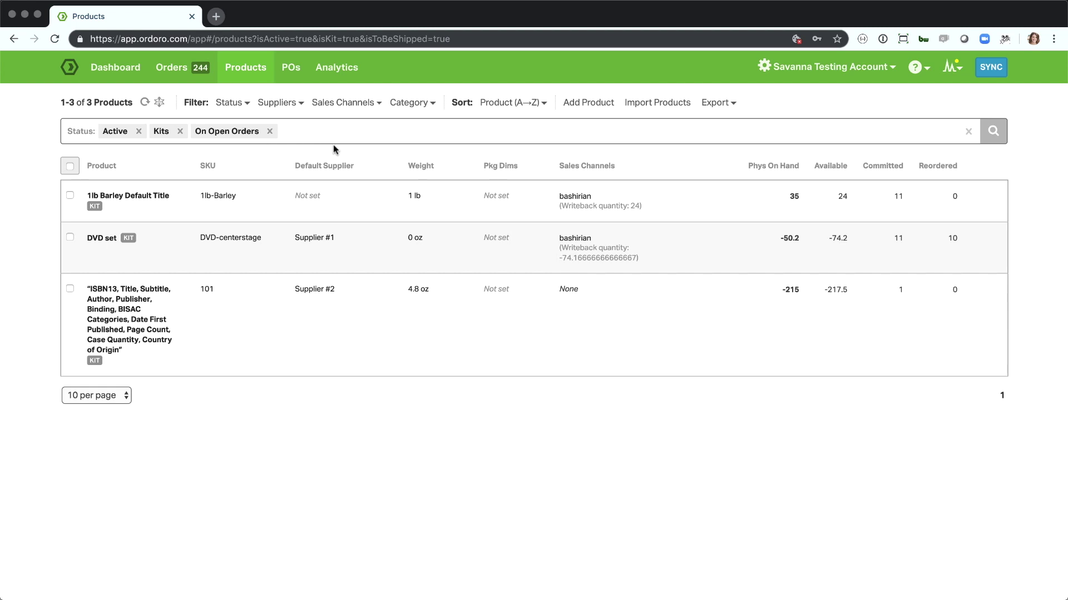
left_click(354, 135)
Search for 'dvd', leaving only the DVD set kit (SKU DVD-centerstage)
type("dvd")
key("Return")
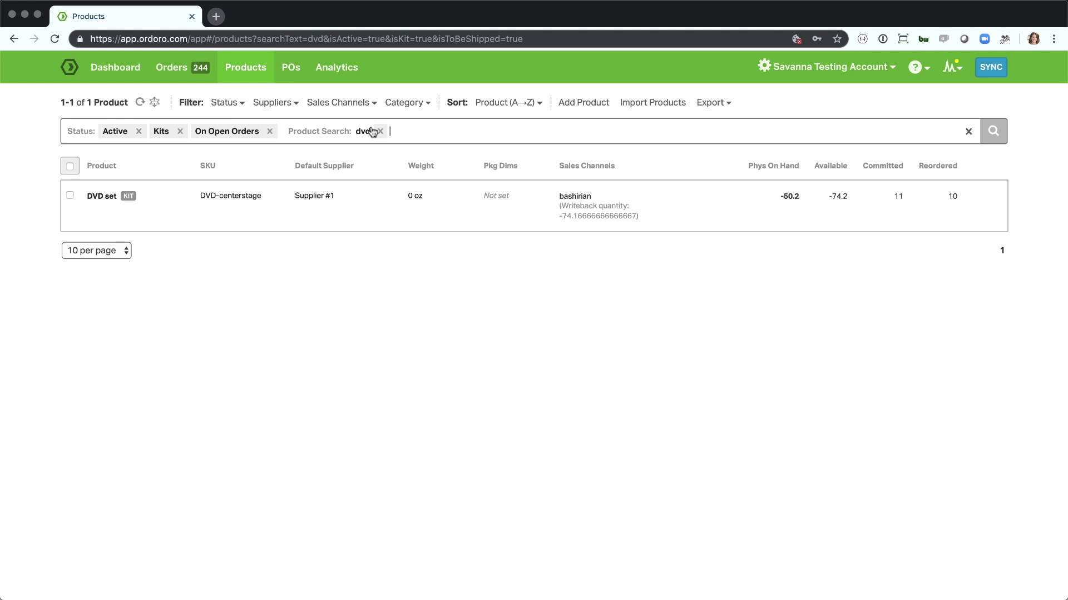
Add Birches Cart, add the bashirian channel with cart:bash, then remove Birches Cart
left_click(345, 108)
left_click(342, 155)
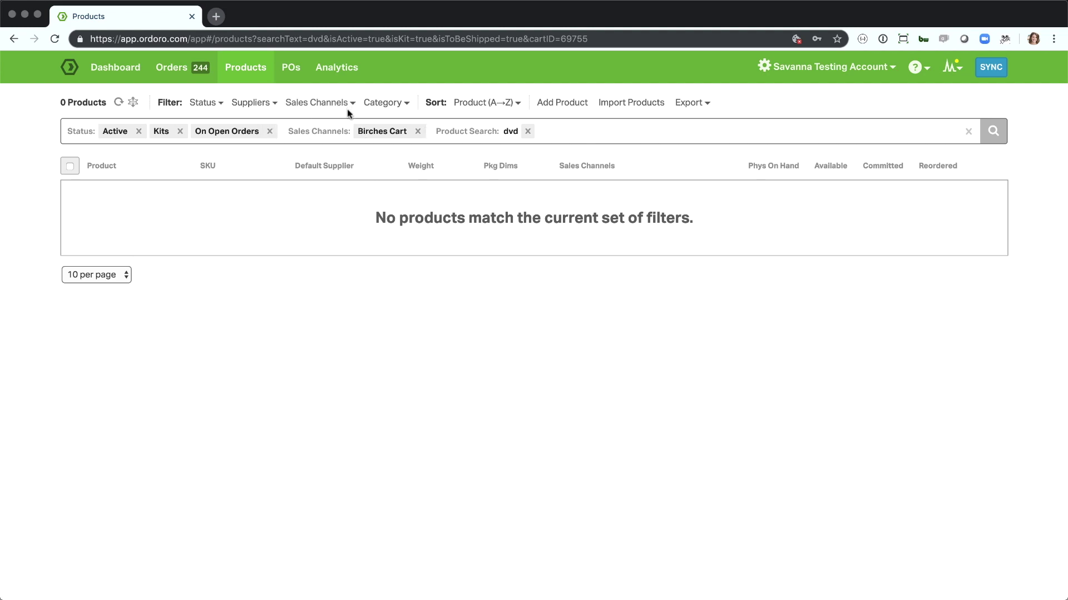
left_click(582, 137)
type("cart:bash")
key("Return")
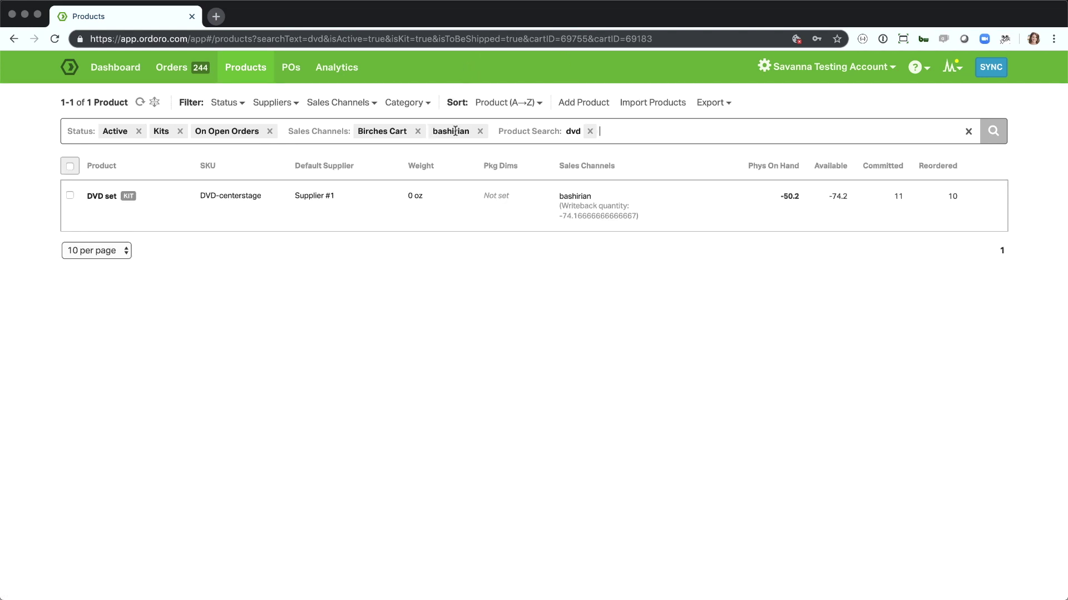
left_click(415, 349)
left_click(290, 131)
left_click(418, 132)
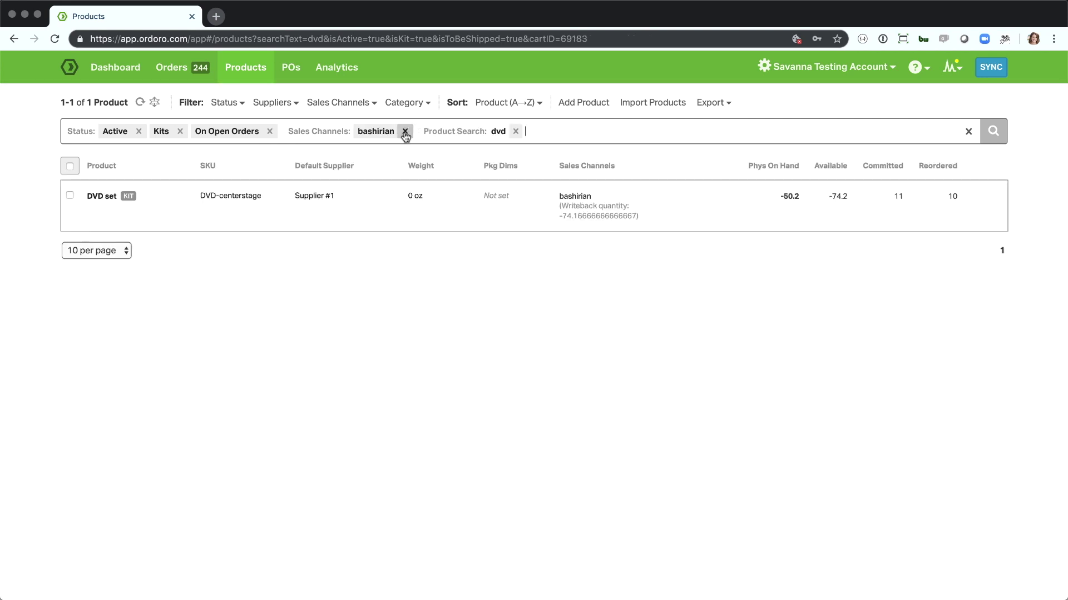
Remove the bashirian channel and dvd search chips, restoring the three kits on open orders
left_click(405, 134)
left_click(381, 132)
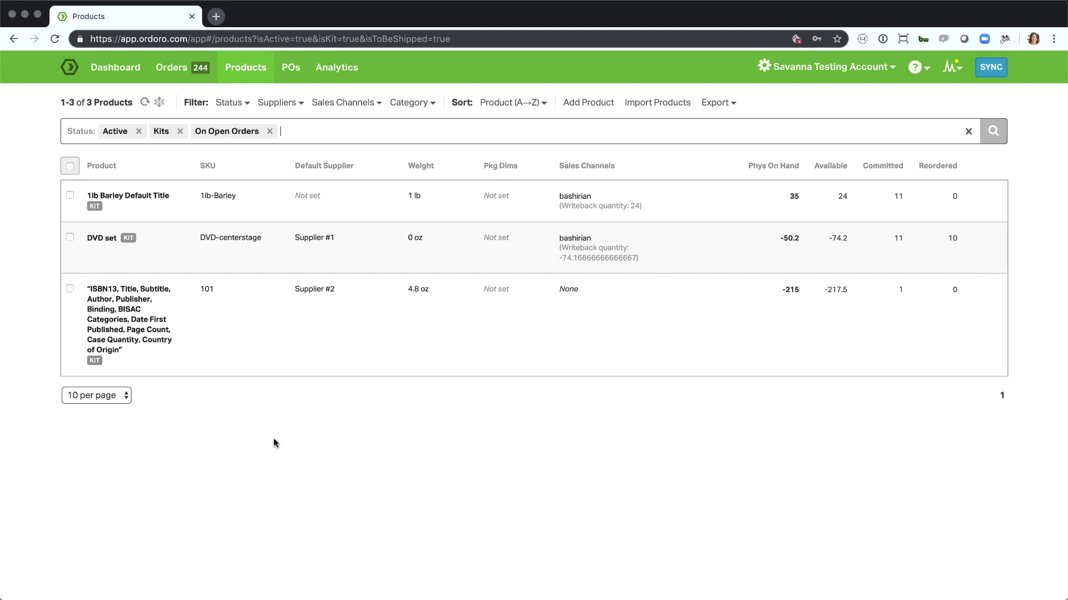
left_click(437, 39)
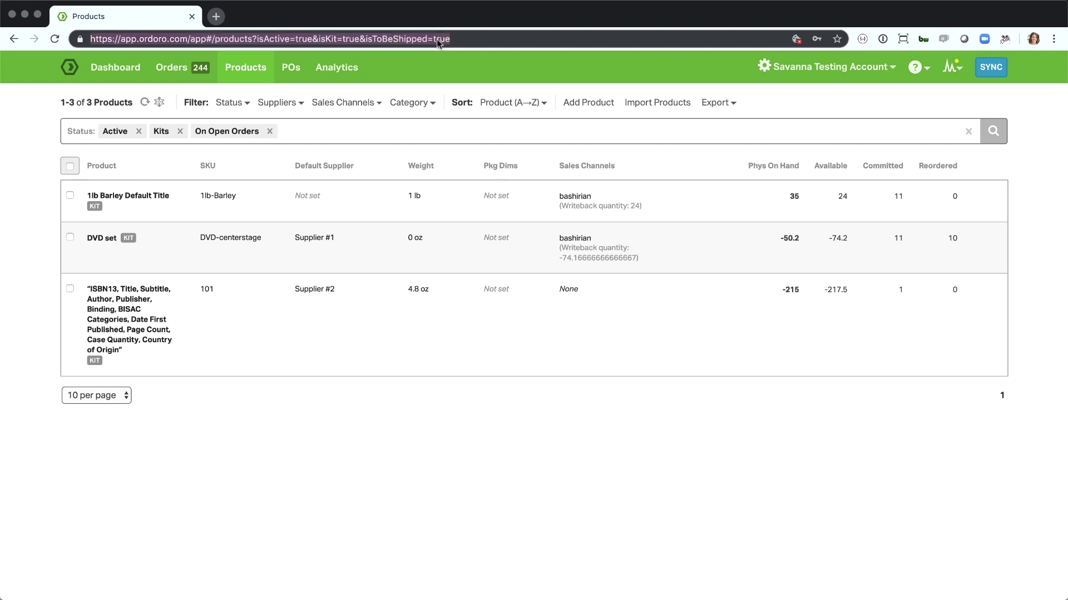
left_click(349, 556)
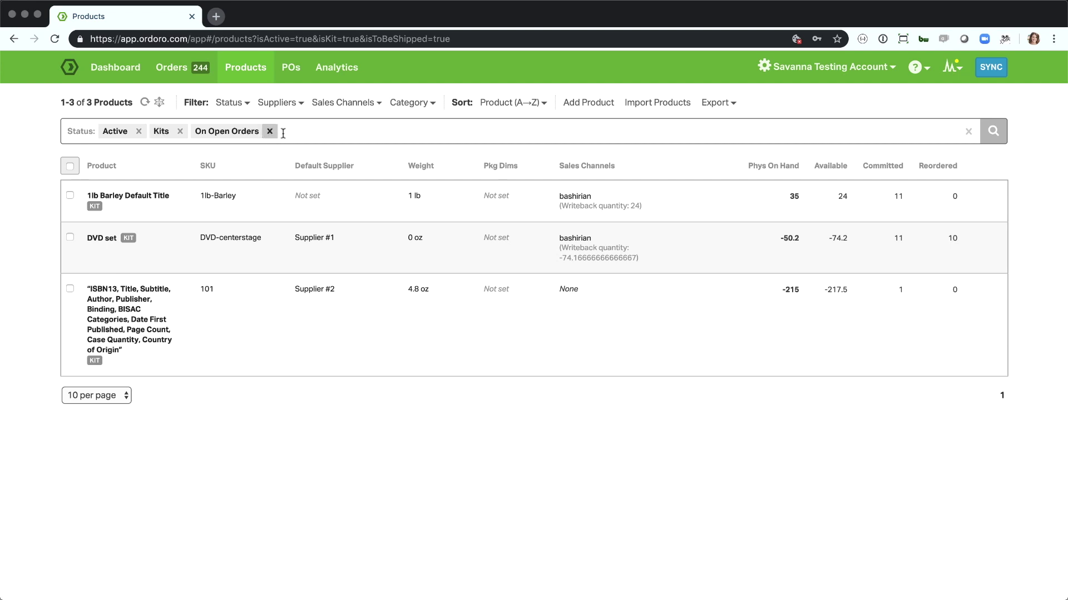
left_click(234, 106)
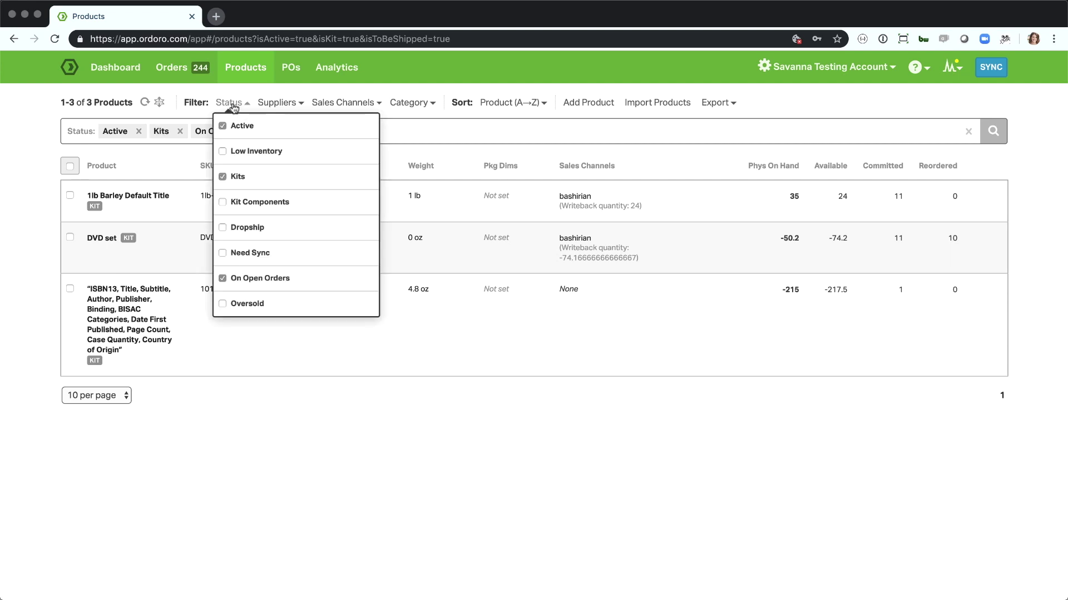
Swap On Open Orders for Low Inventory and exclude kits, listing 1956 active products
left_click(222, 279)
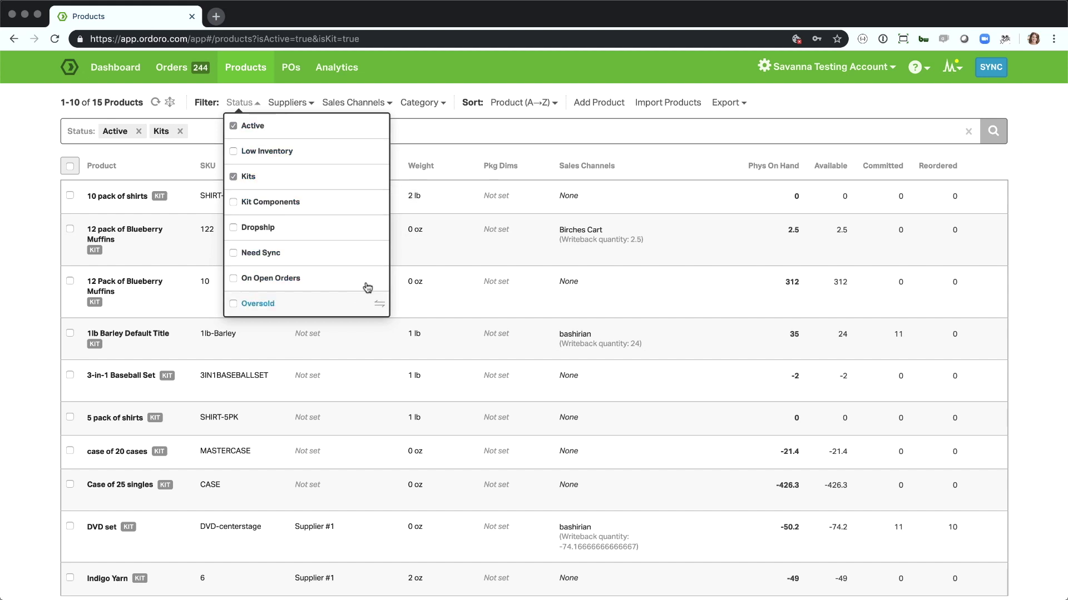
left_click(380, 179)
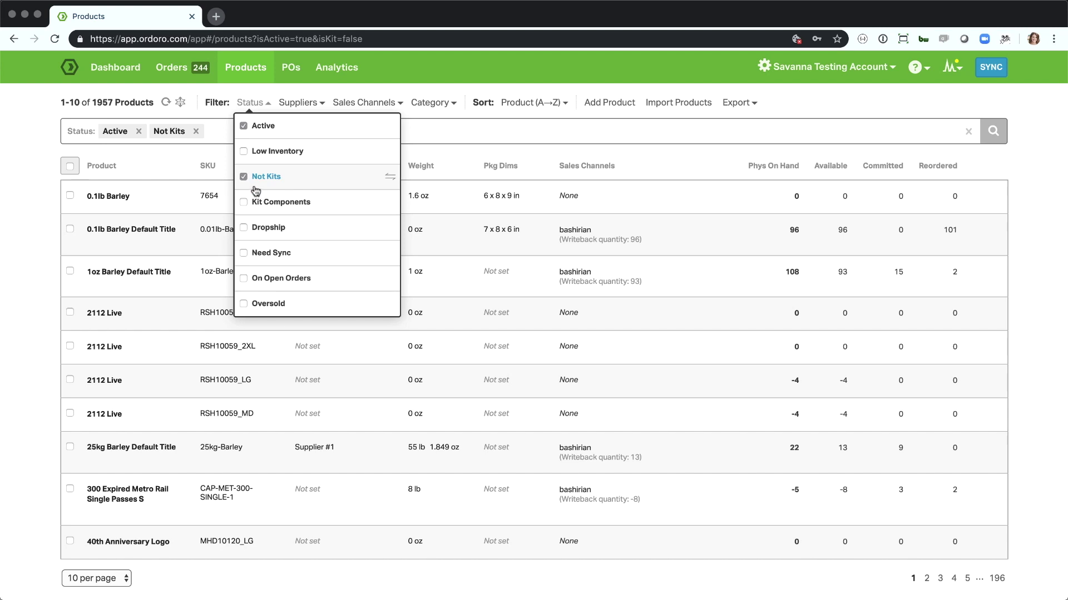
left_click(276, 153)
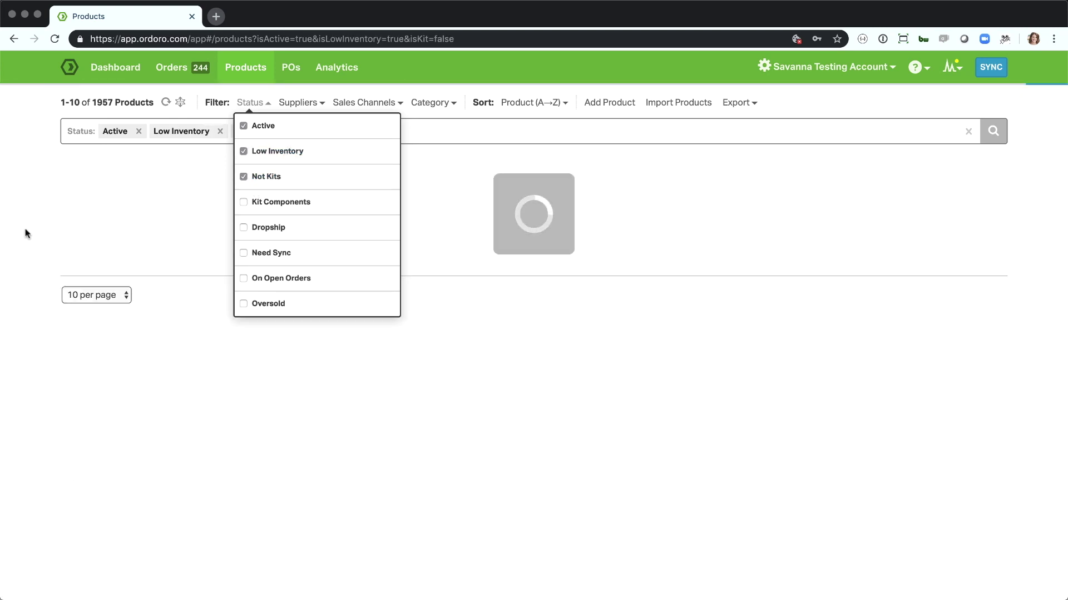
left_click(26, 148)
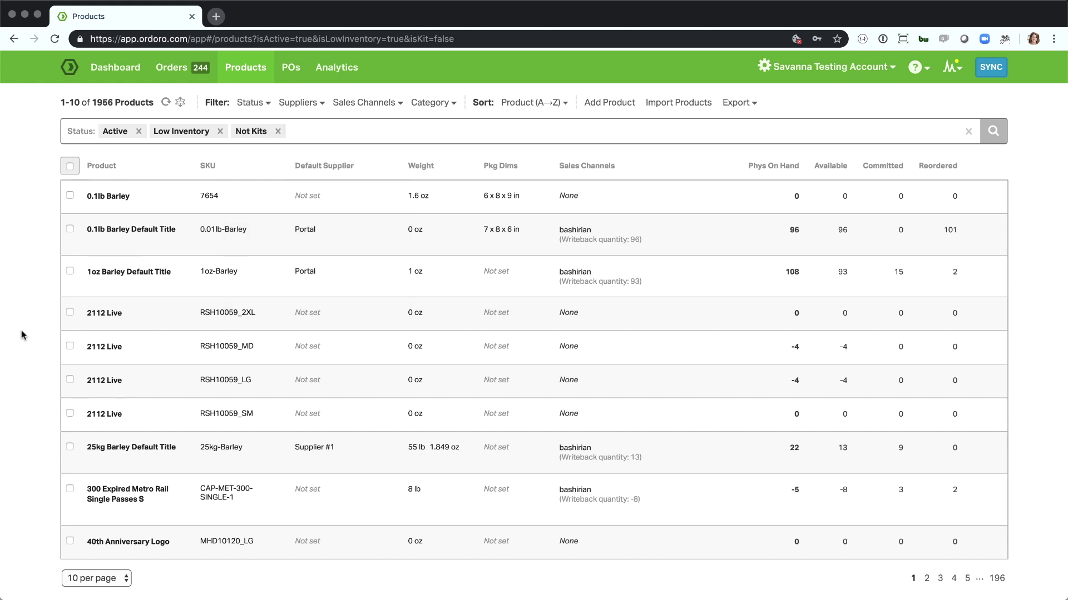
left_click(70, 166)
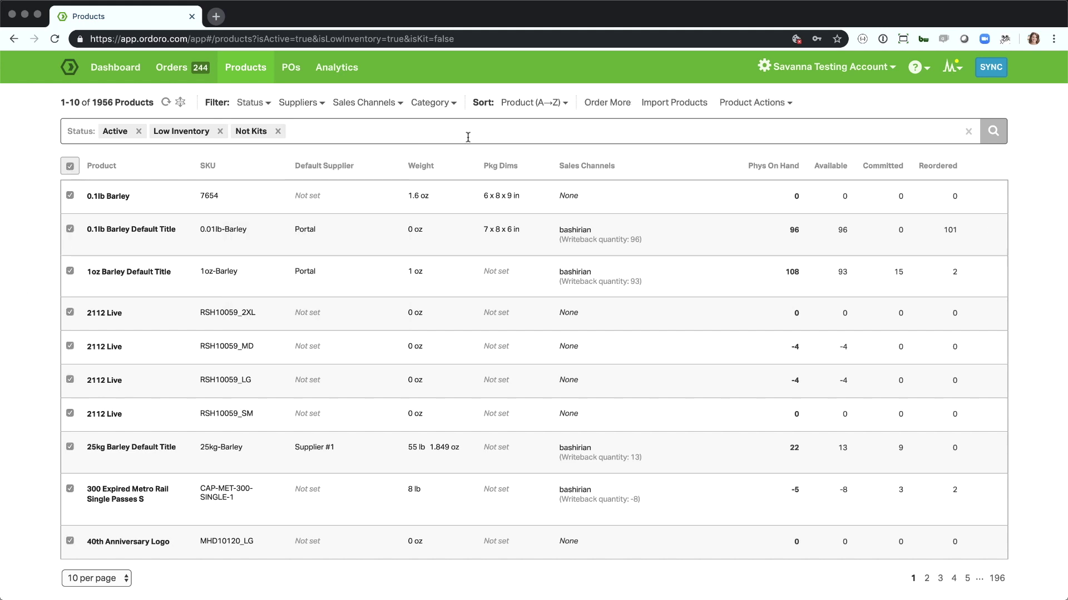
left_click(69, 167)
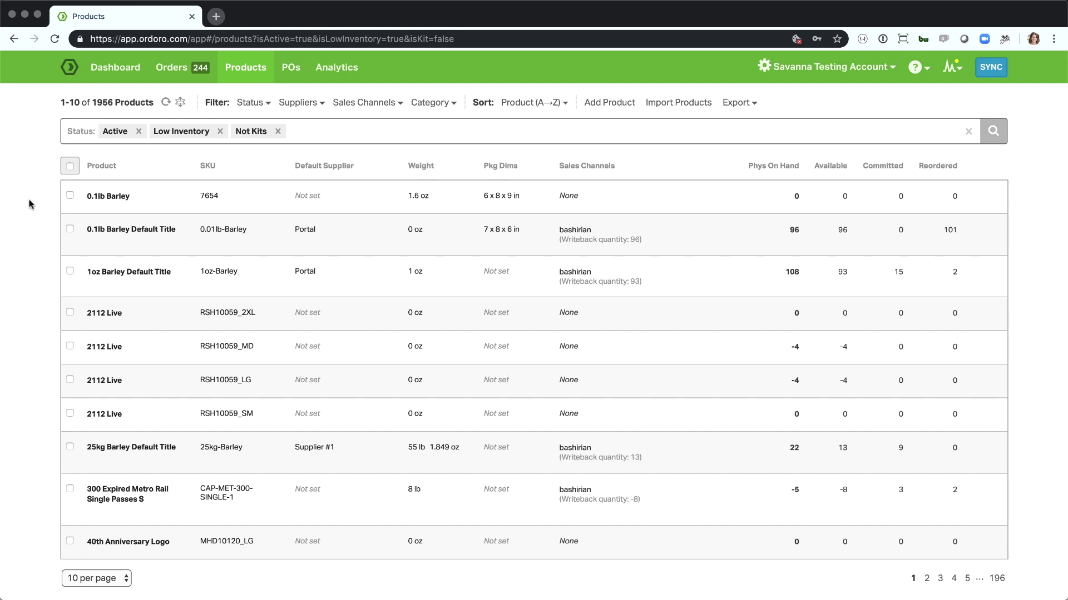
Clear all product filters and filter the status to Need Sync only
left_click(969, 134)
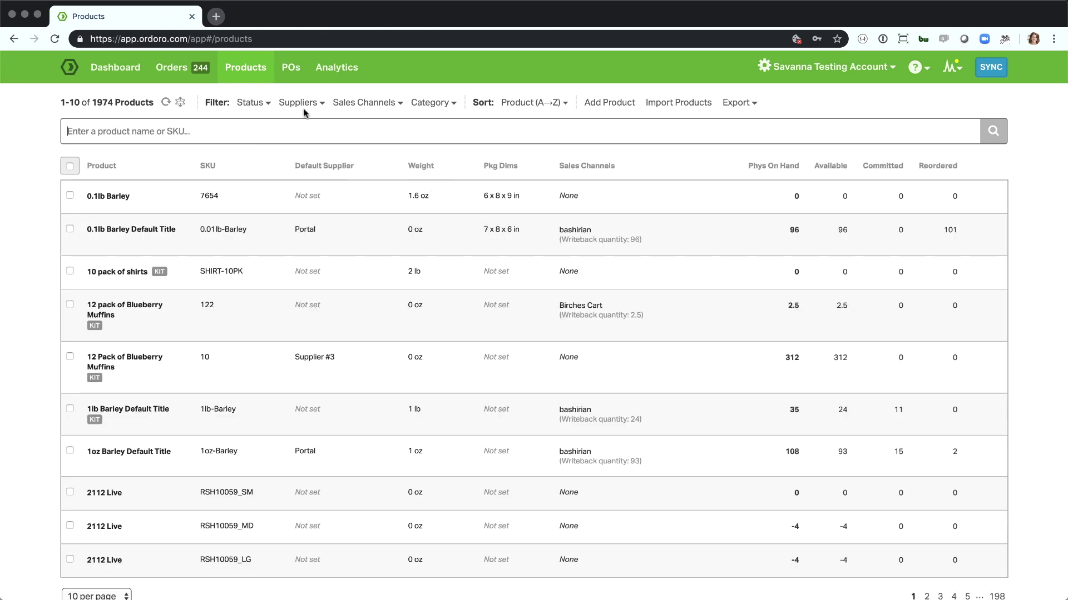
left_click(253, 104)
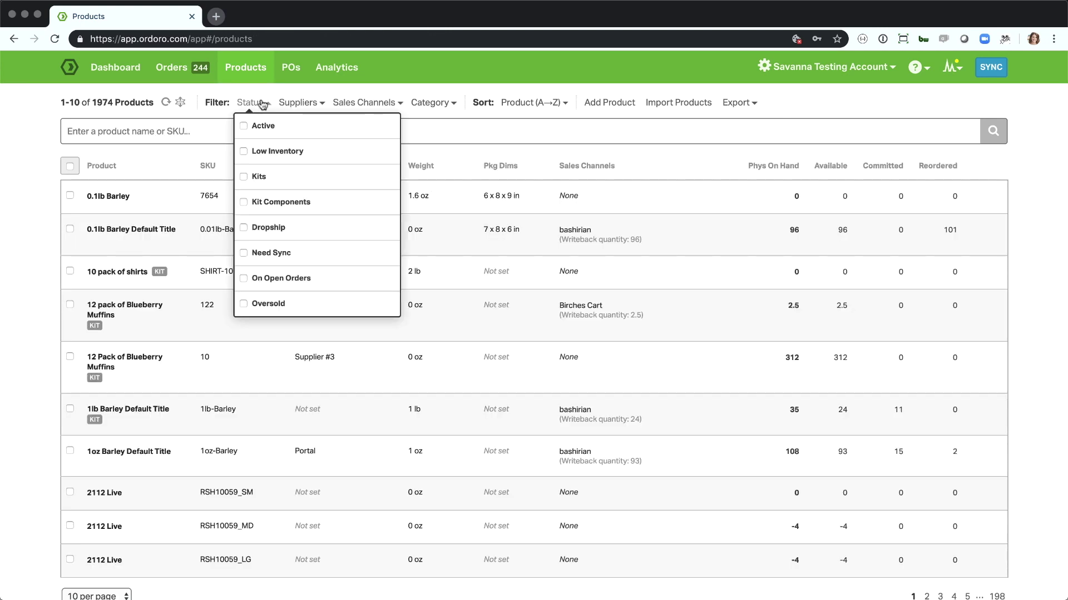
left_click(258, 254)
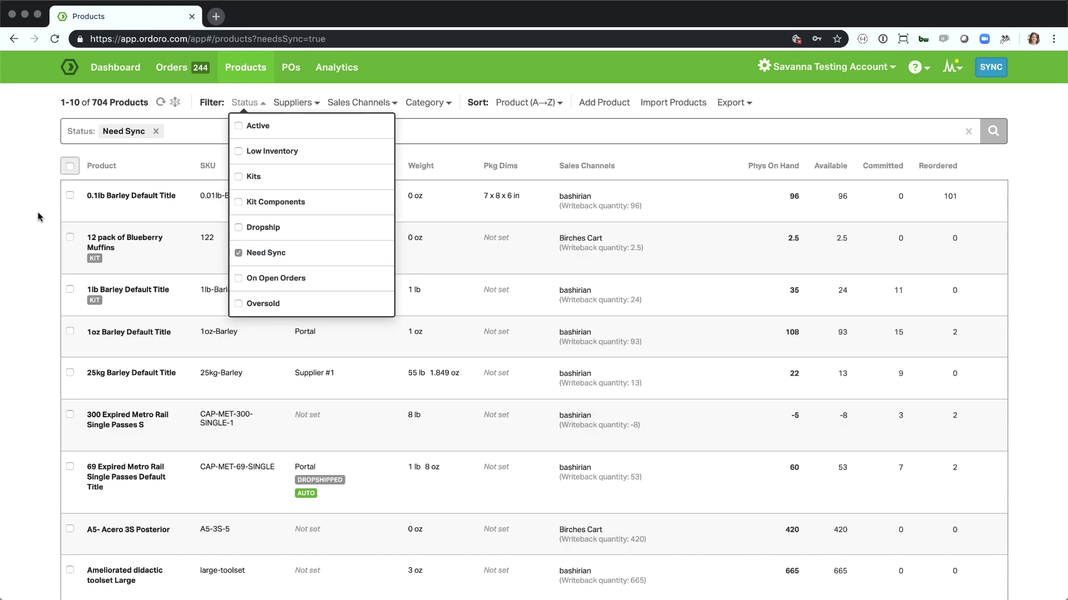
left_click(39, 217)
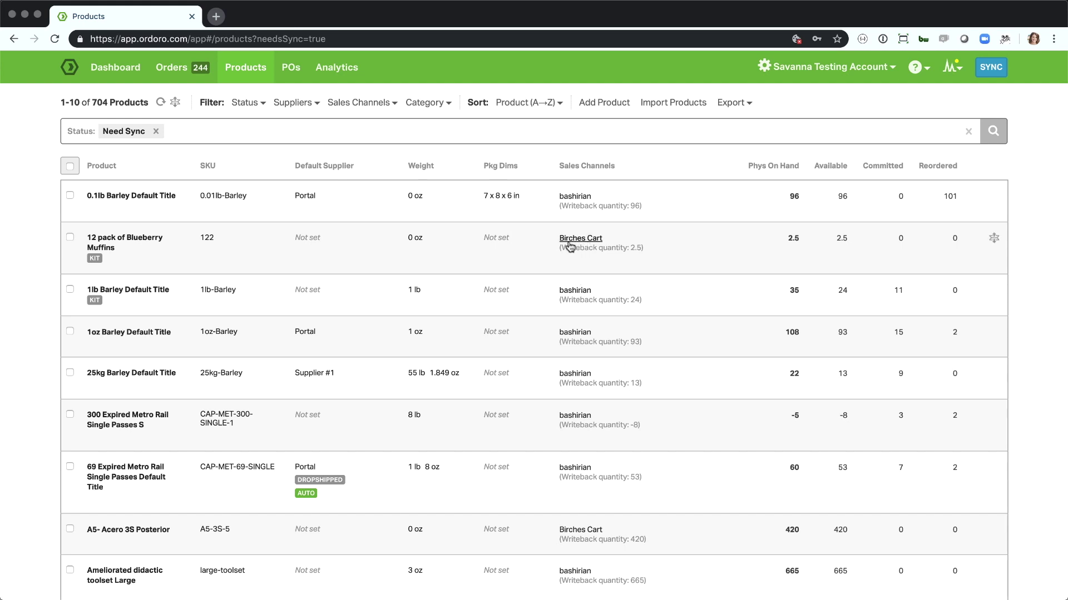
Add the Birches Cart channel with cart:birches, narrowing the list to 43 products
left_click(550, 136)
type("cart:bir")
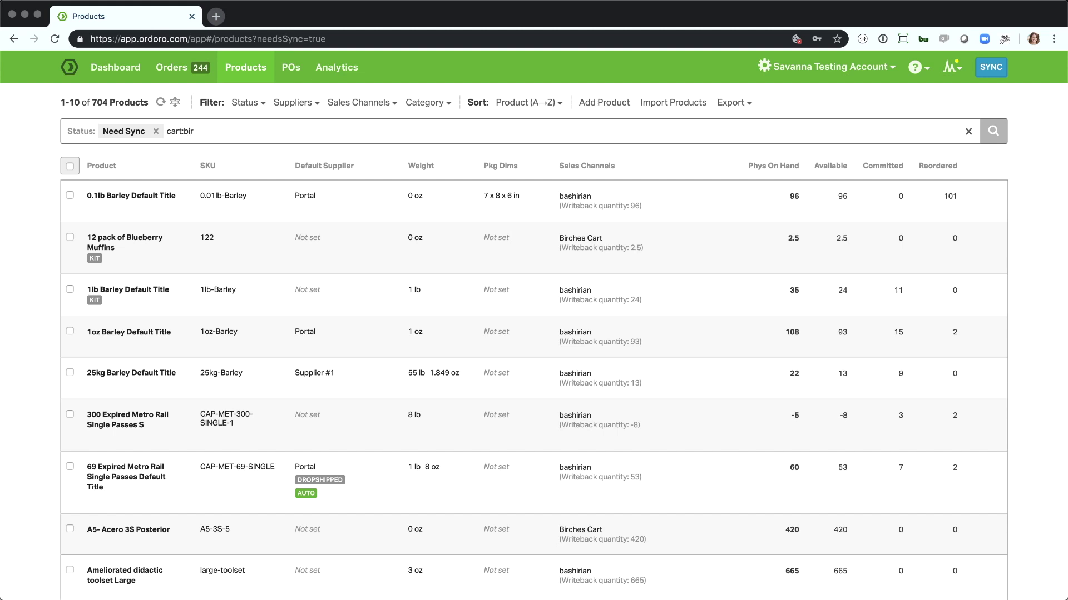
type("ches")
key("Return")
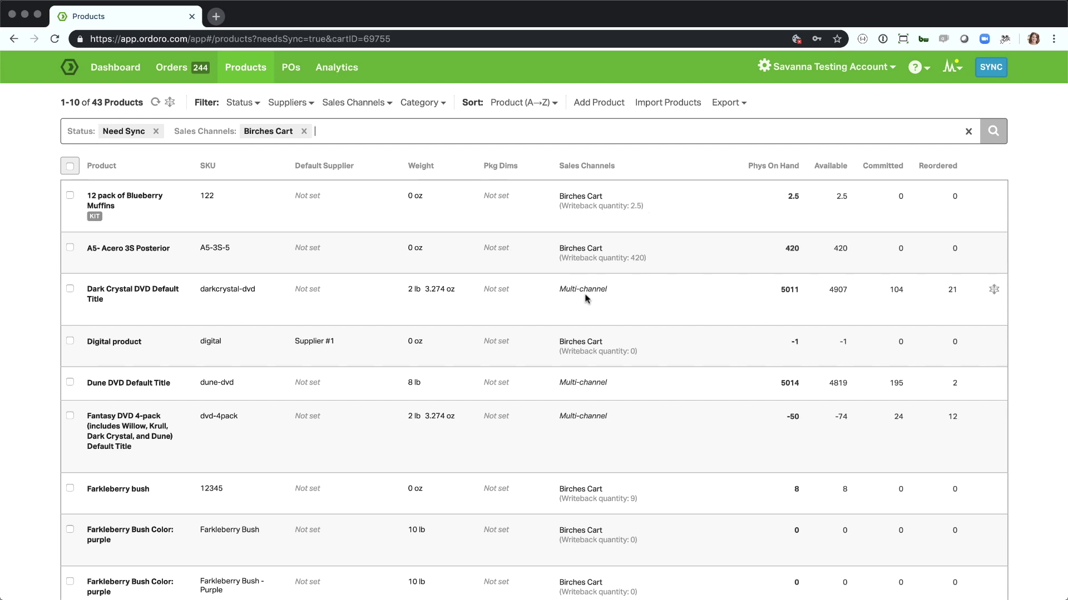
left_click(994, 291)
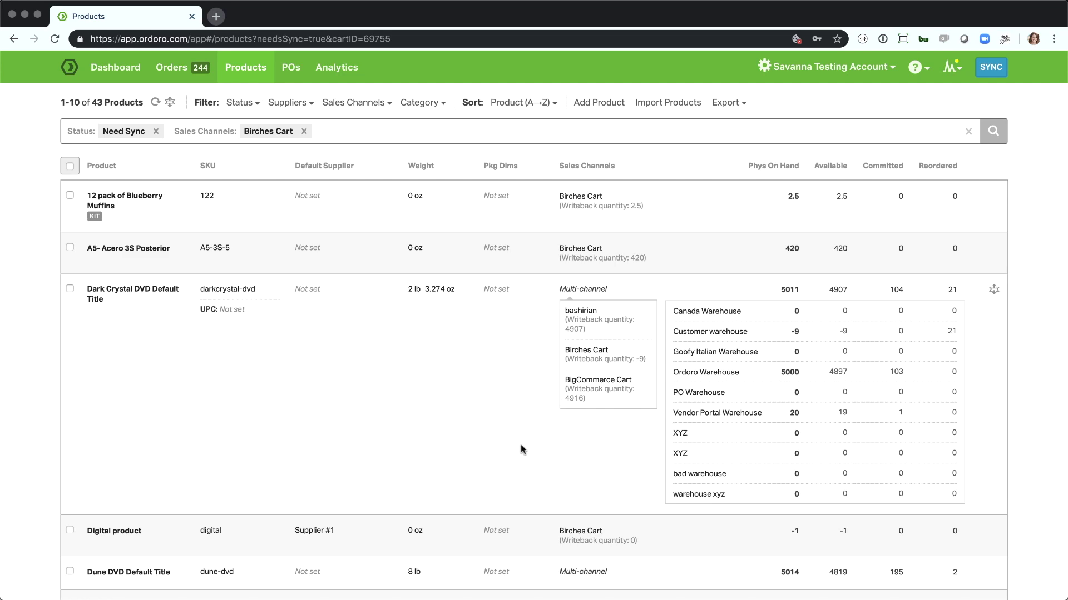
Review Dark Crystal DVD's per-warehouse stock and glance at the Suppliers and Category filters
scroll(521, 446, "down", 5)
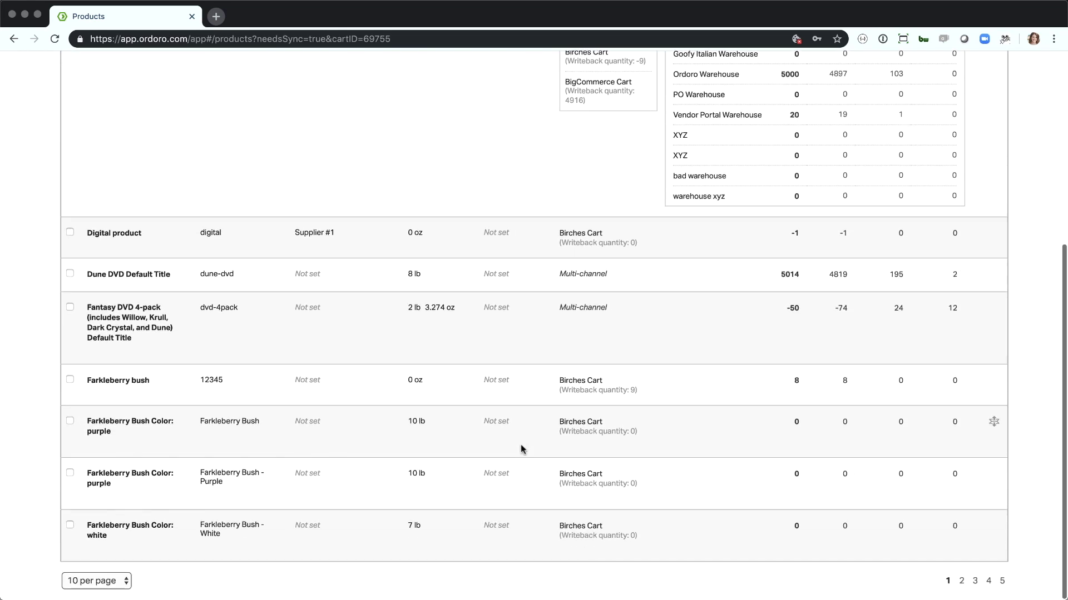
scroll(521, 448, "up", 5)
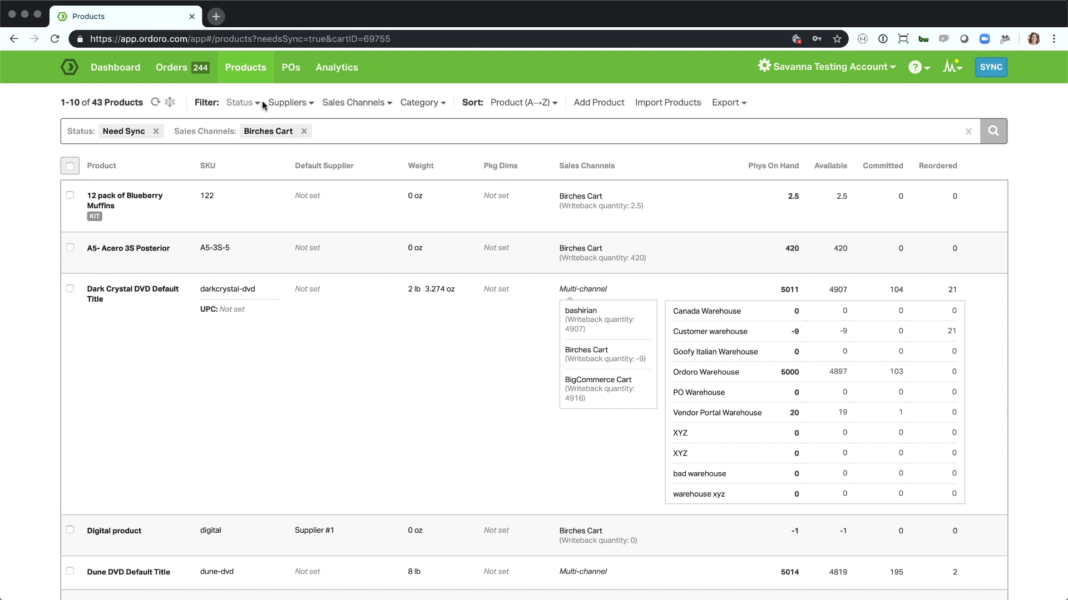
left_click(290, 104)
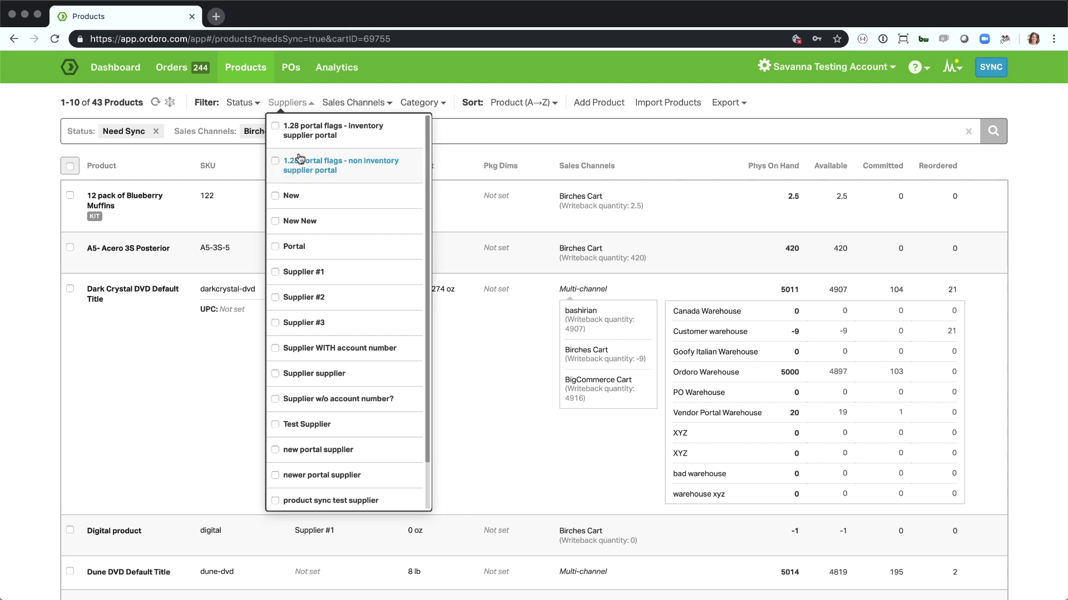
left_click(421, 105)
left_click(344, 138)
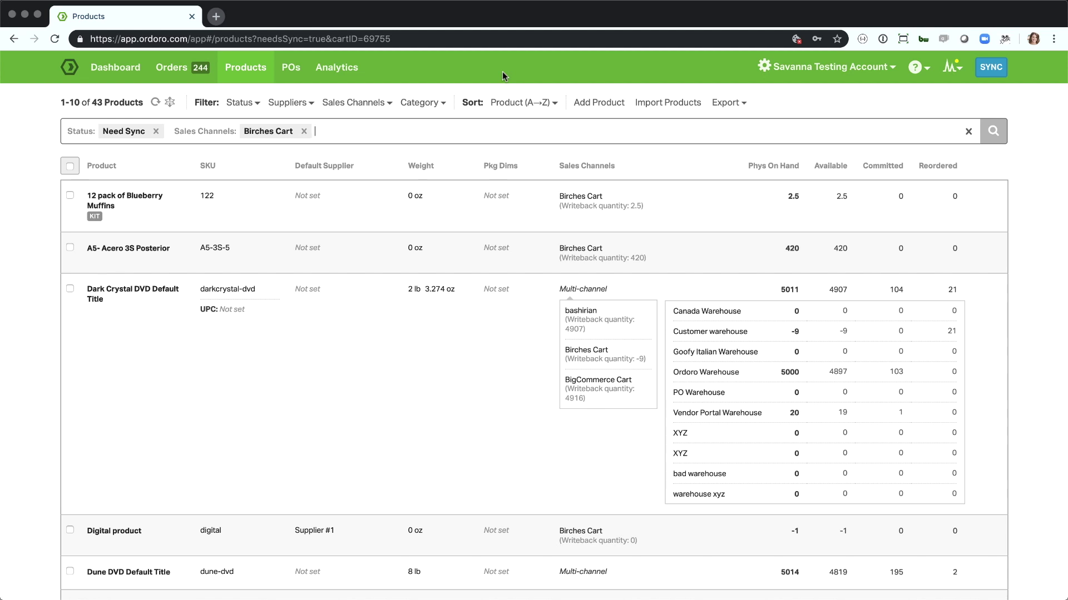
left_click(248, 105)
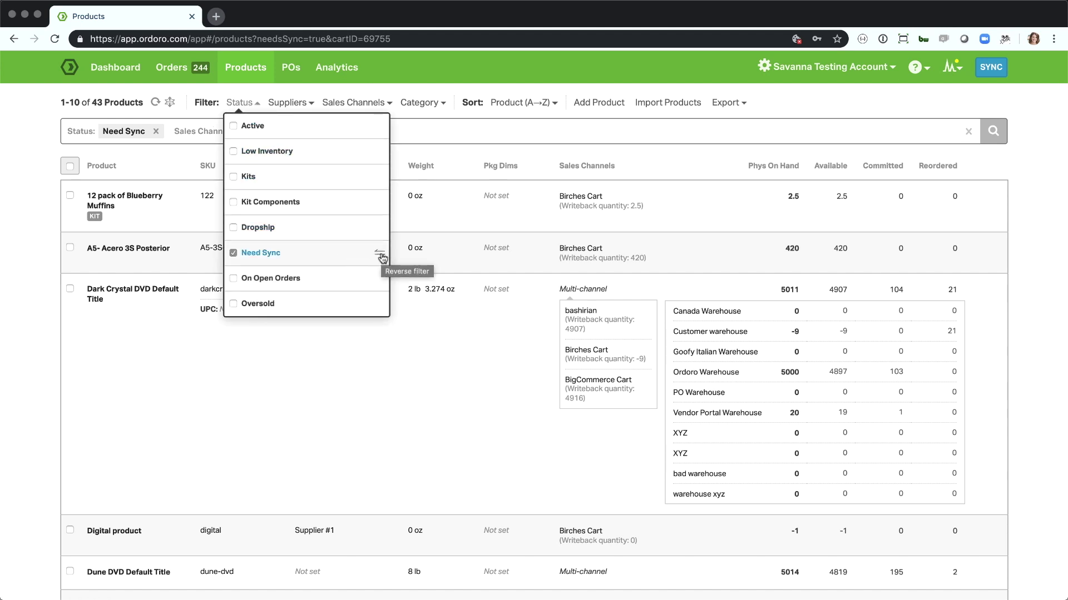
Reverse Need Sync to Not Need Sync, leaving 0 Birches Cart products
left_click(380, 256)
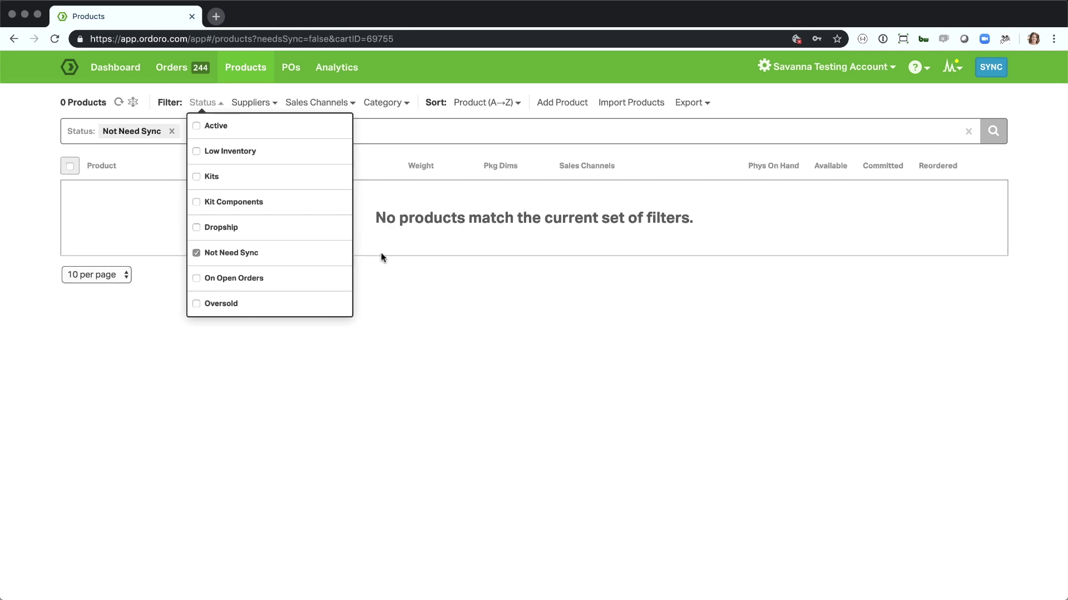
left_click(451, 310)
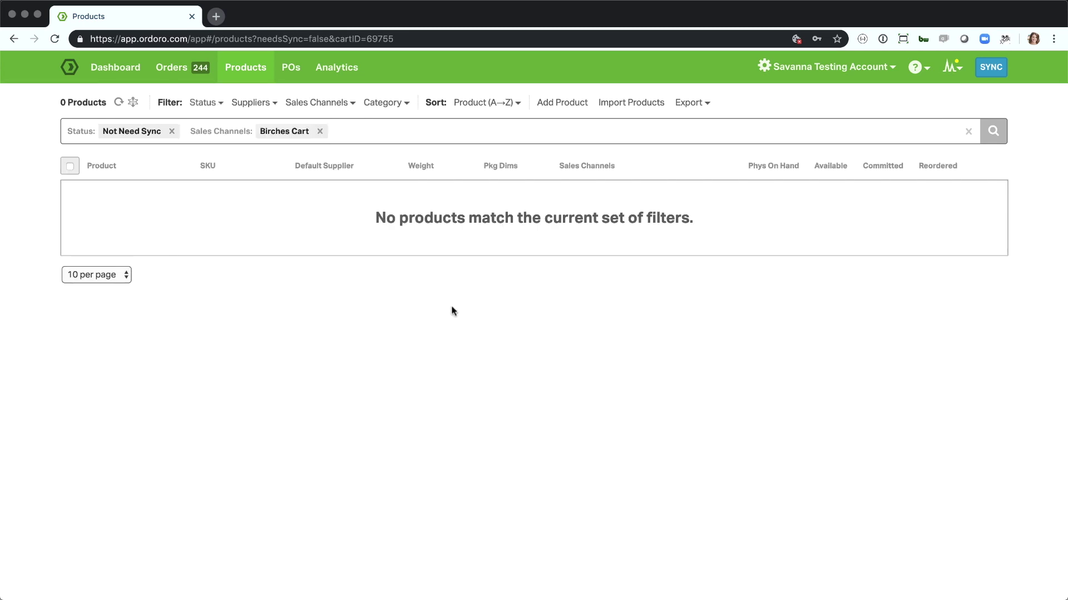